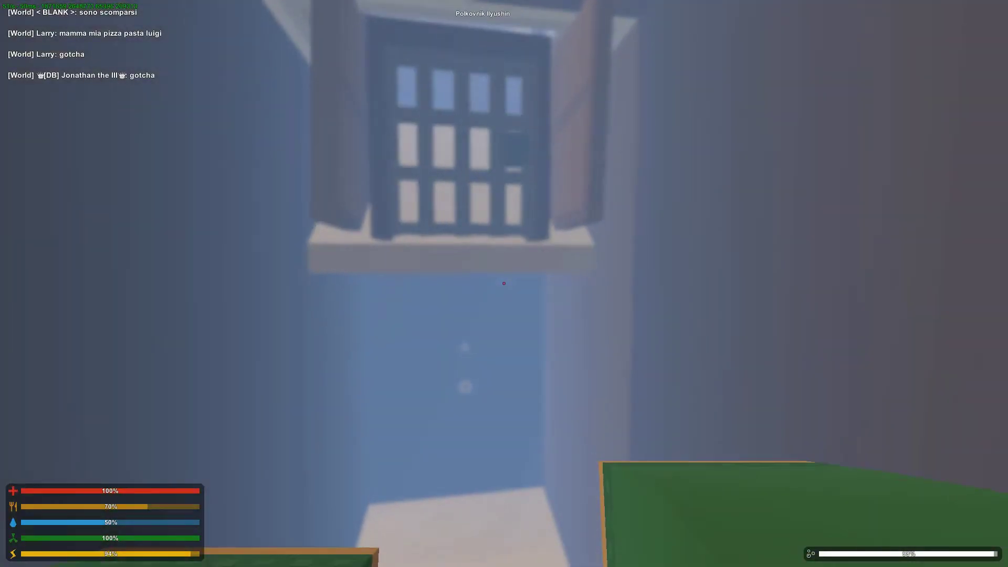
- Open the underwater water gate and swim up into the log-cabin interior
key("f")
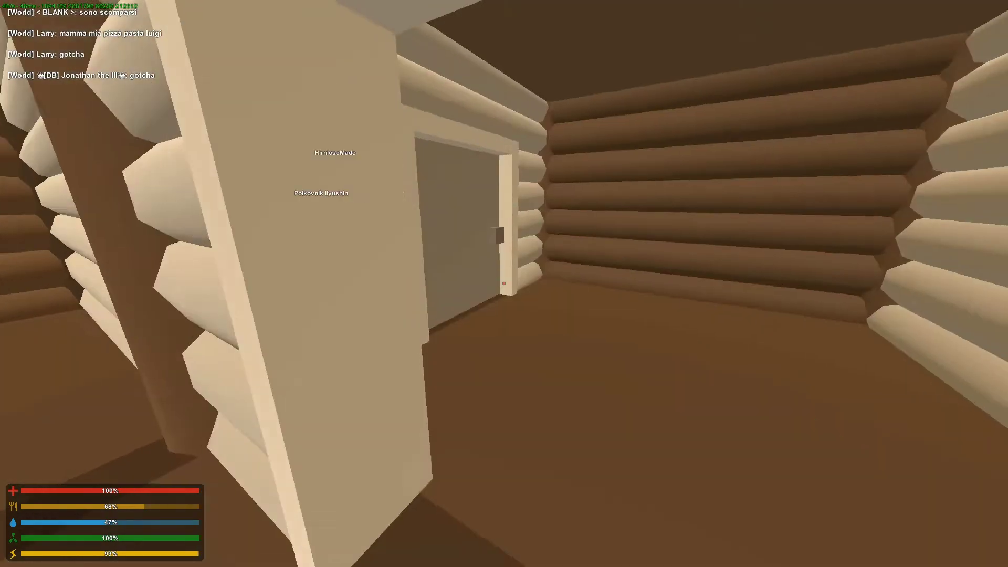
- Open and close the cabin's inner door, then move into the upper windowed room
key("f")
key("f")
key("f")
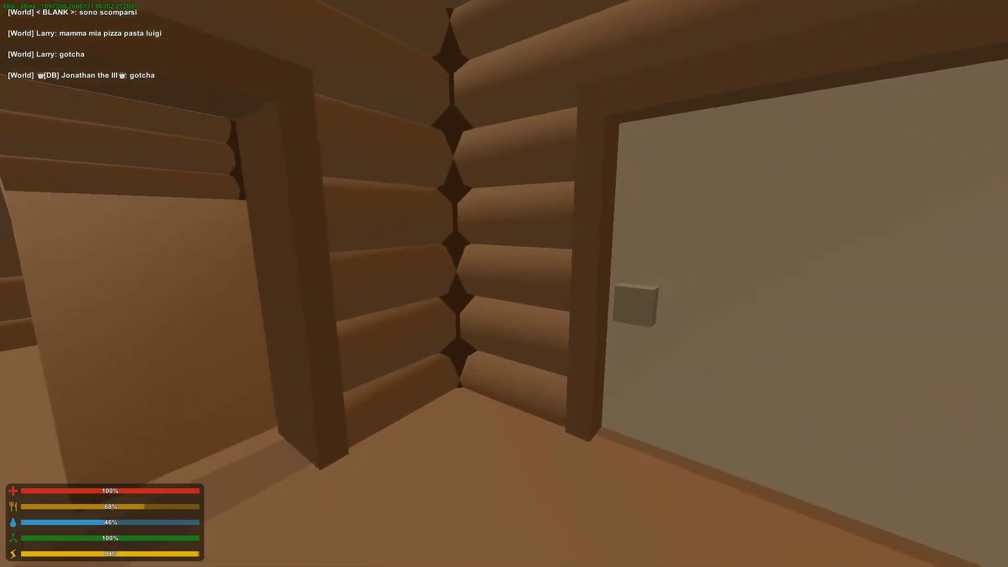
- Open the crafting menu, which shows no blueprints in the current category
key("g")
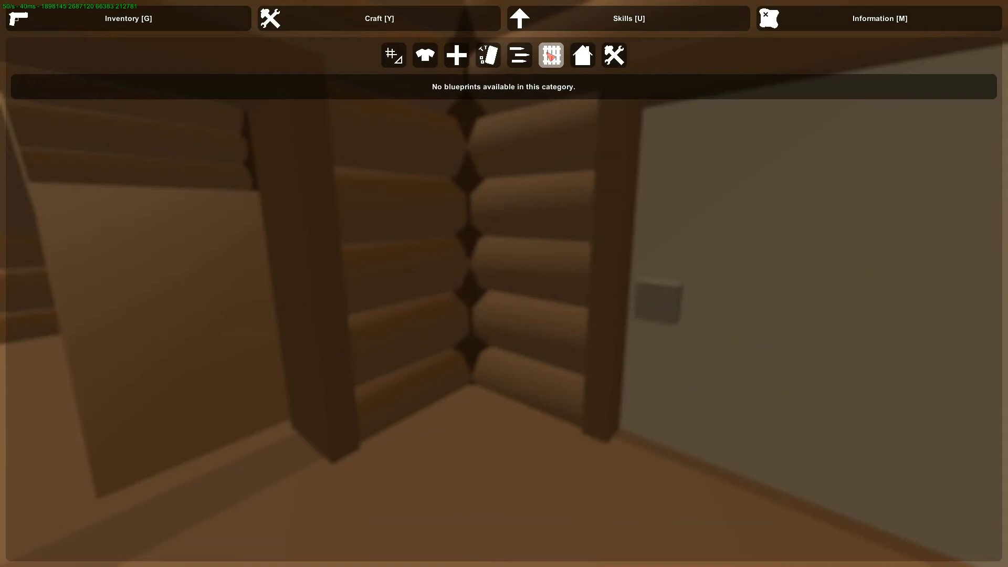